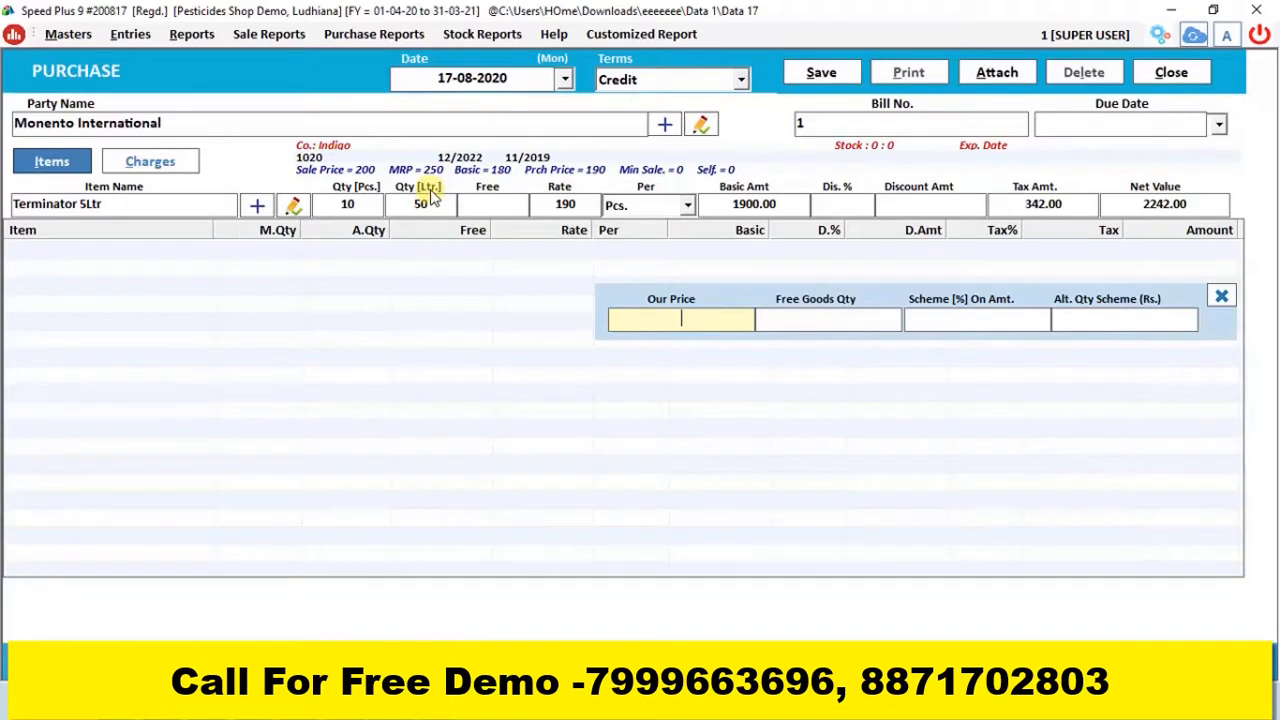
# Enter the Terminator 5Ltr rate difference details: our price 150, free goods quantity 3, scheme 5% on amount and alternate quantity scheme Rs. 5
pyautogui.write('150')
pyautogui.press('Return')
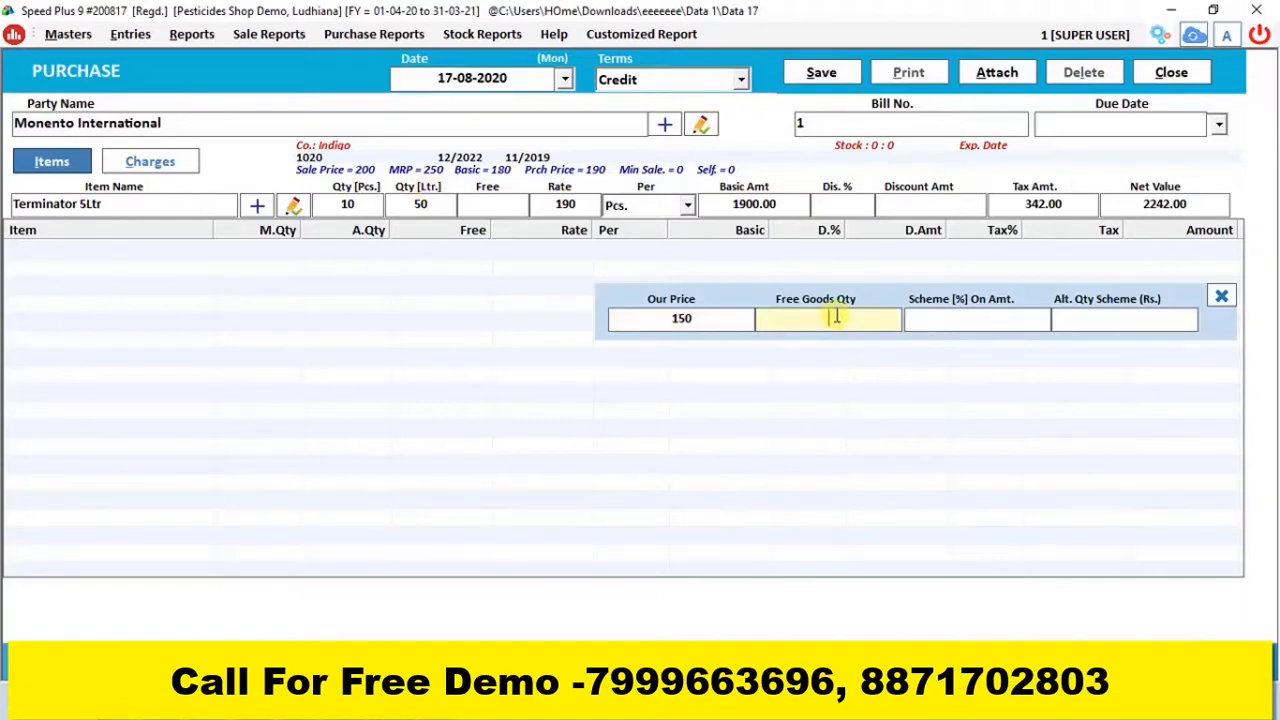
pyautogui.write('3')
pyautogui.press('Return')
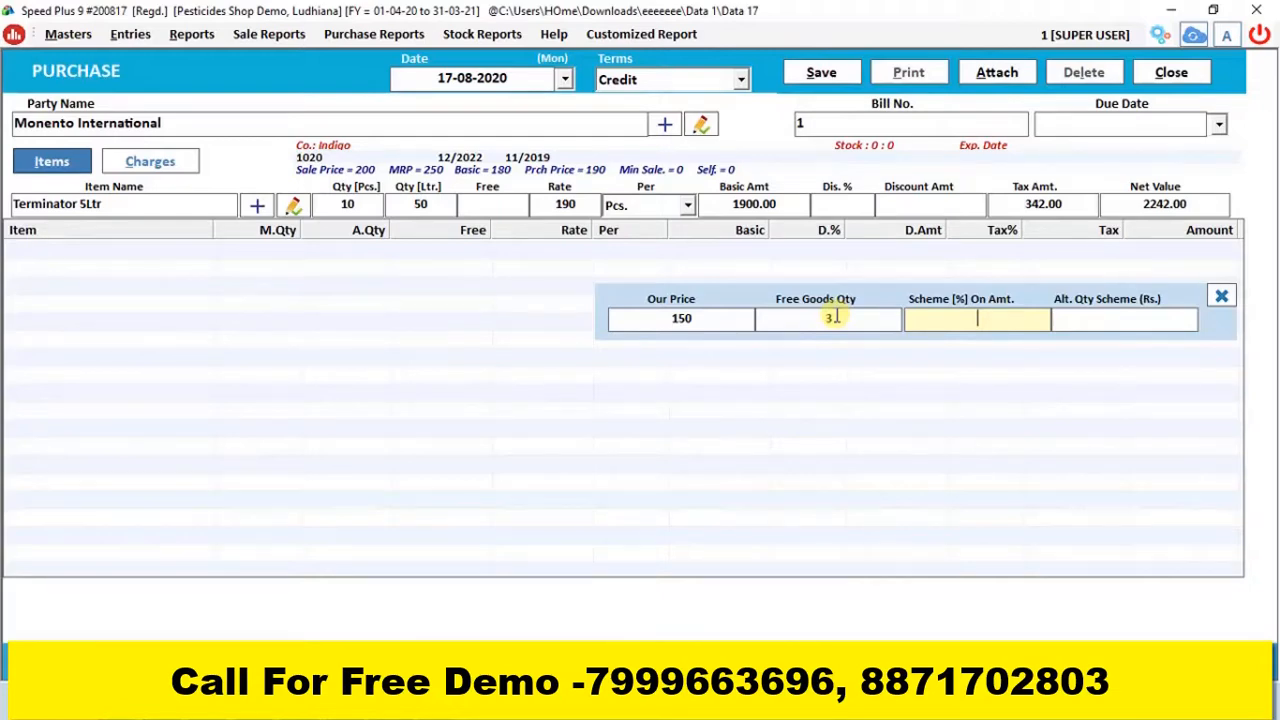
pyautogui.write('5')
pyautogui.press('Return')
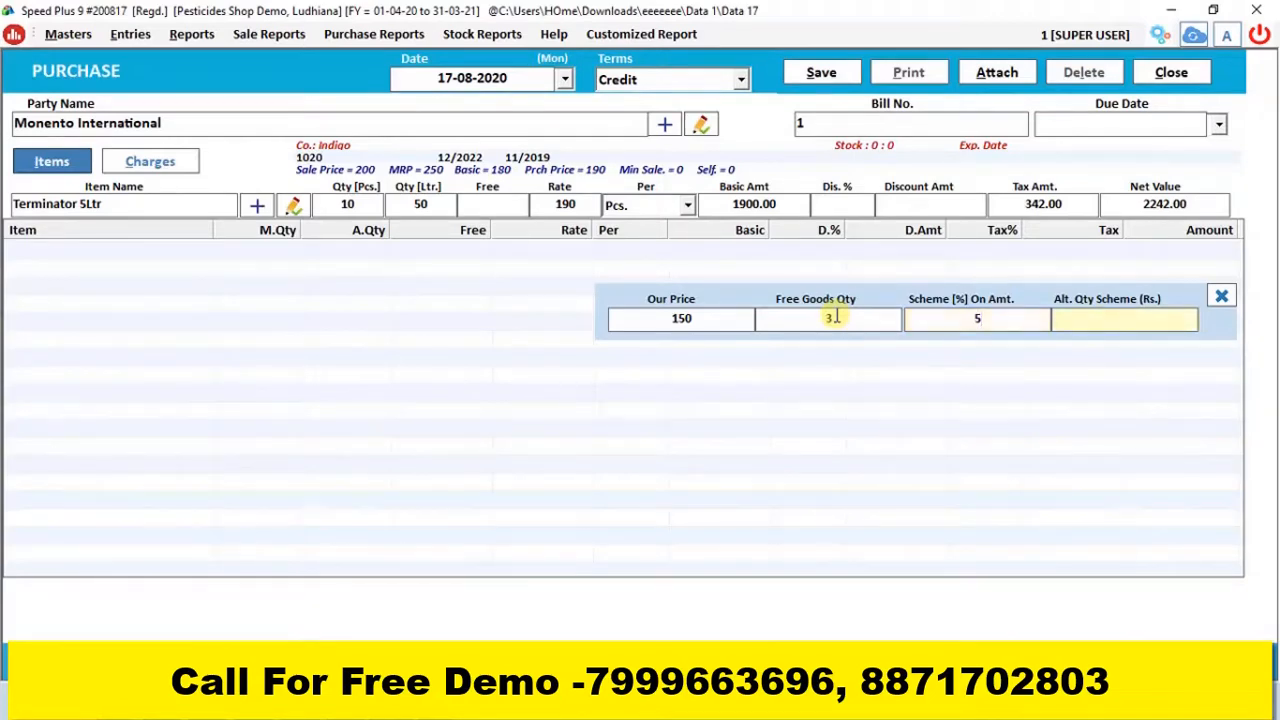
pyautogui.write('5')
# Review the our price, free goods and both scheme entries against the item's piece and litre quantities
pyautogui.click(700, 320)
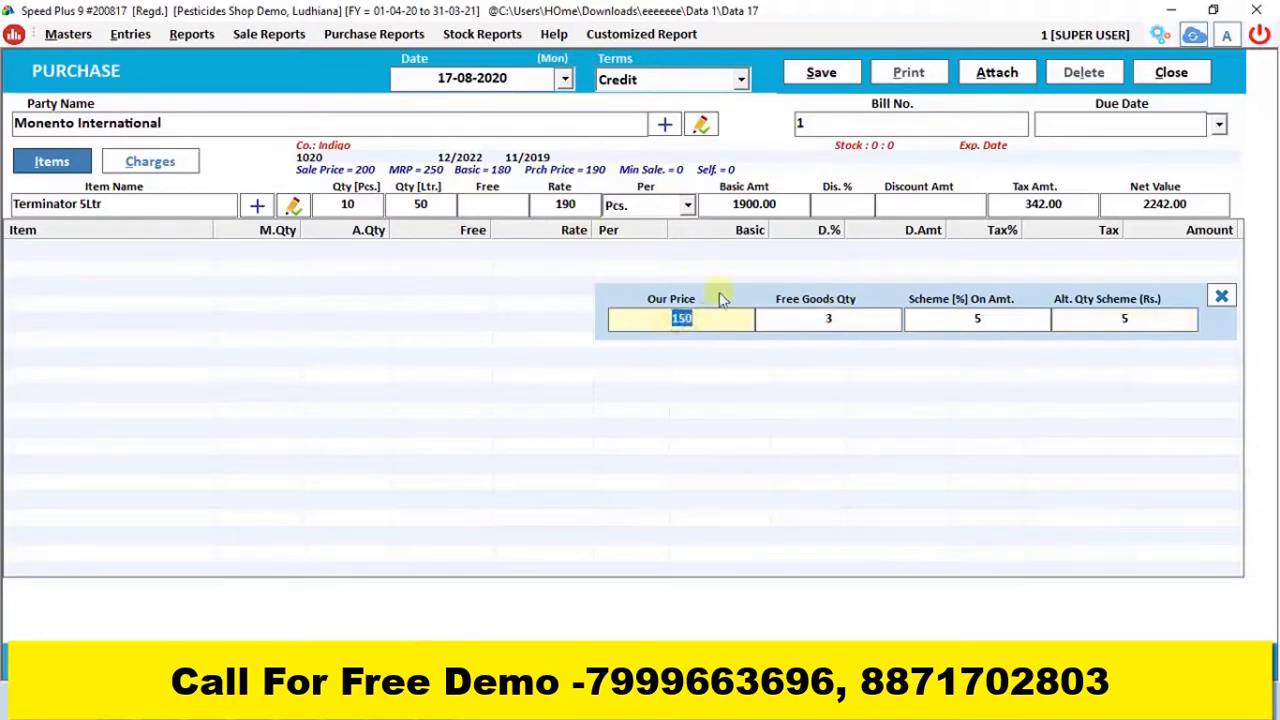
pyautogui.click(714, 317)
pyautogui.click(357, 204)
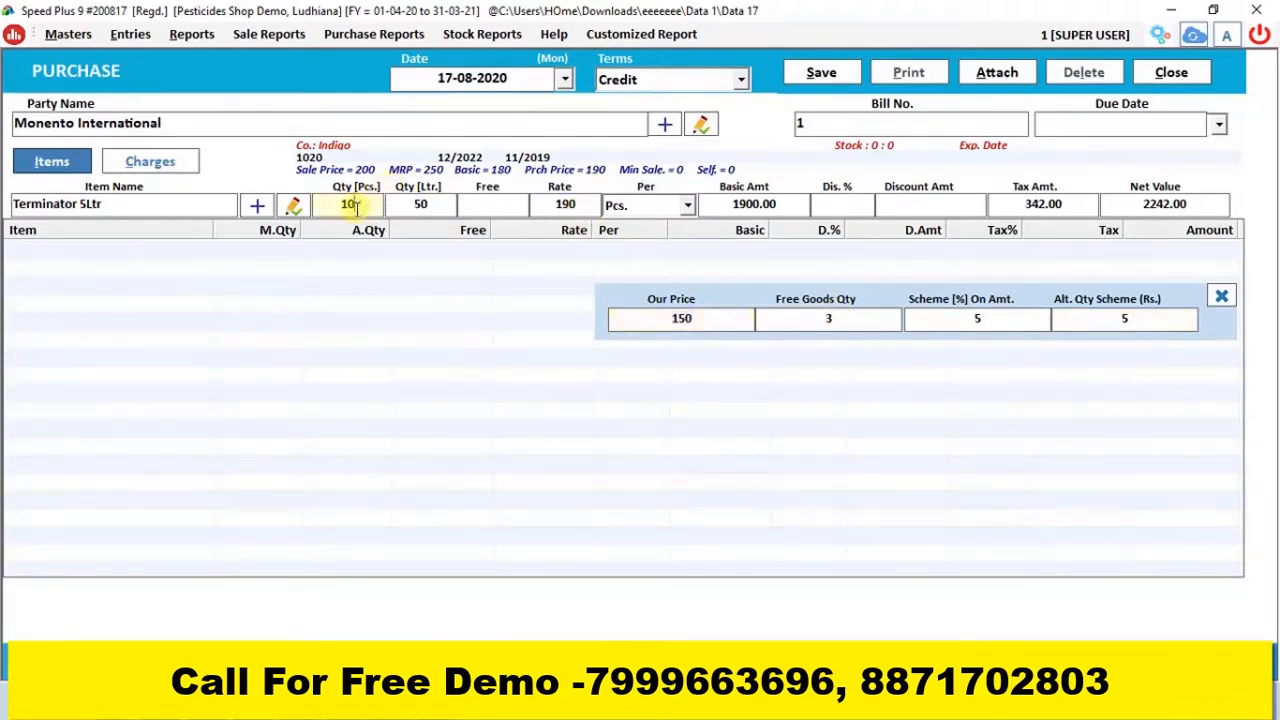
pyautogui.click(696, 317)
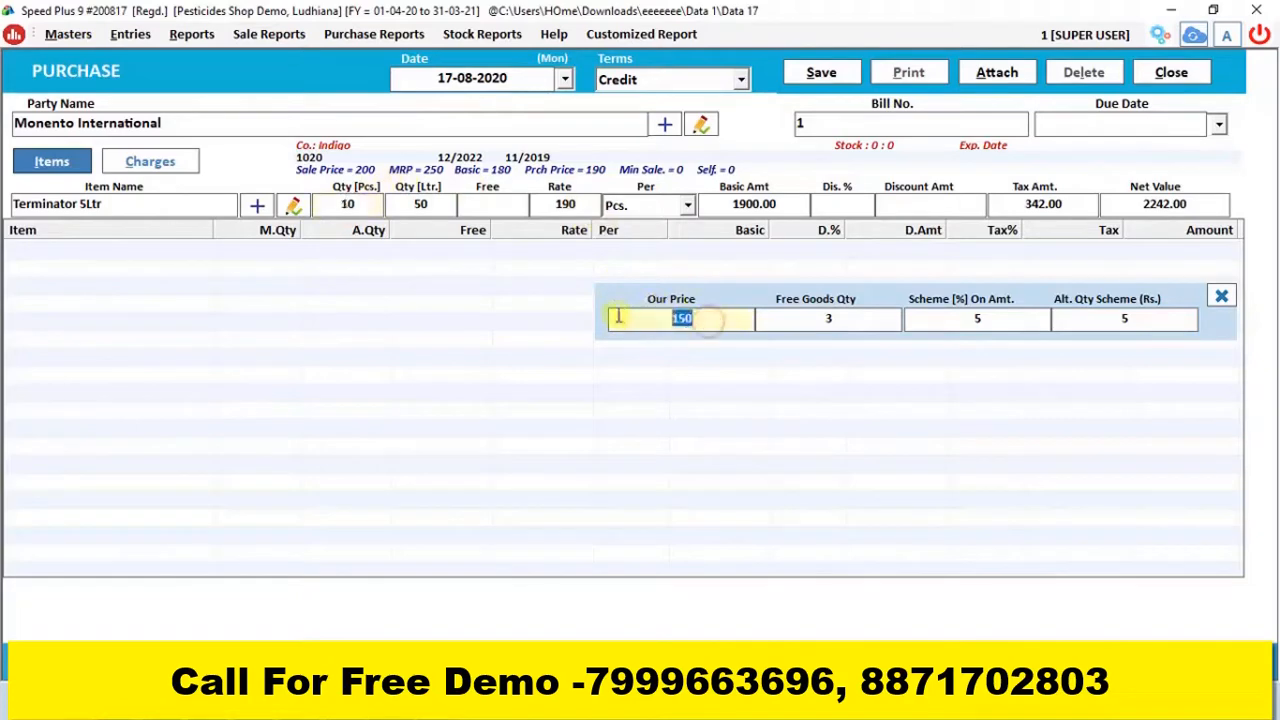
pyautogui.click(834, 319)
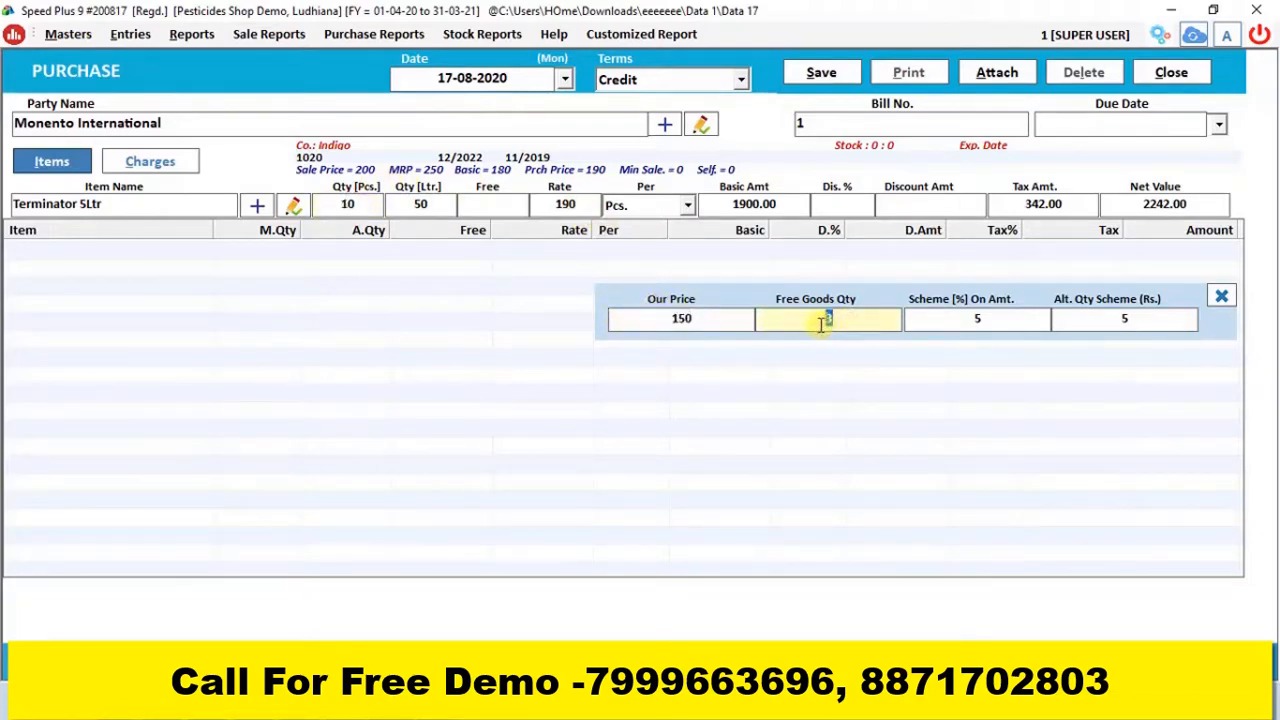
pyautogui.click(963, 319)
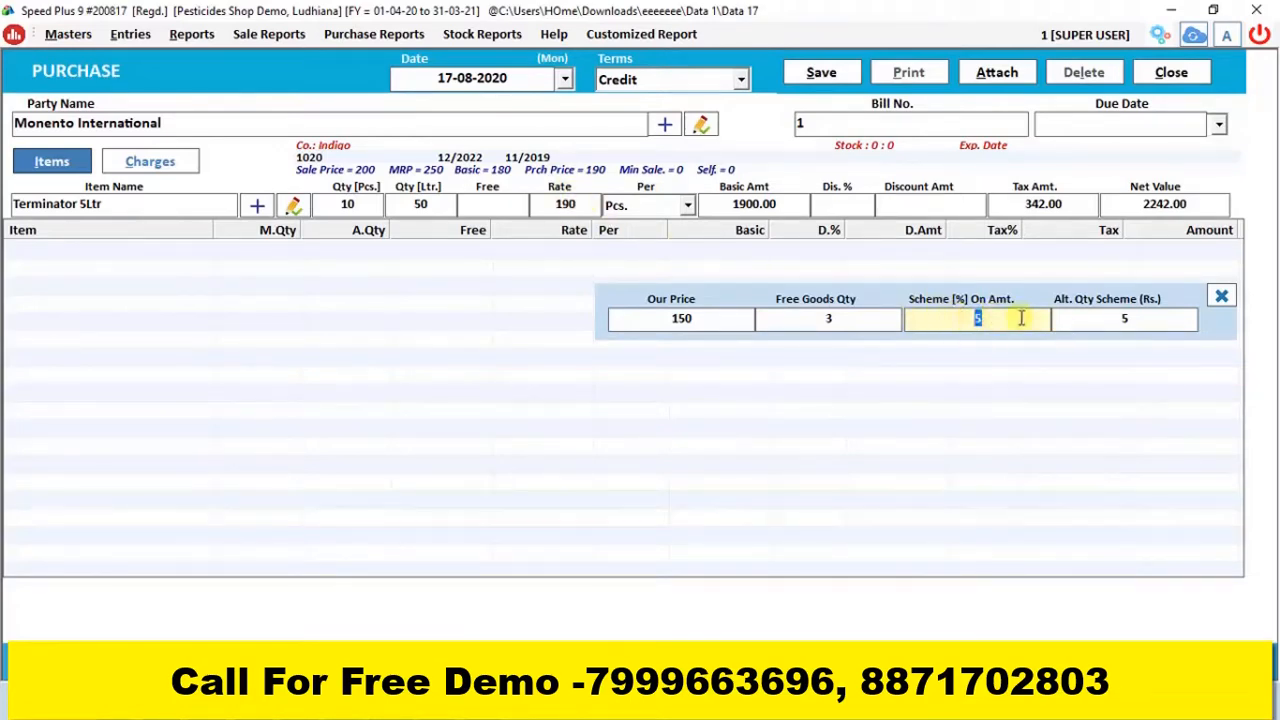
pyautogui.click(1135, 318)
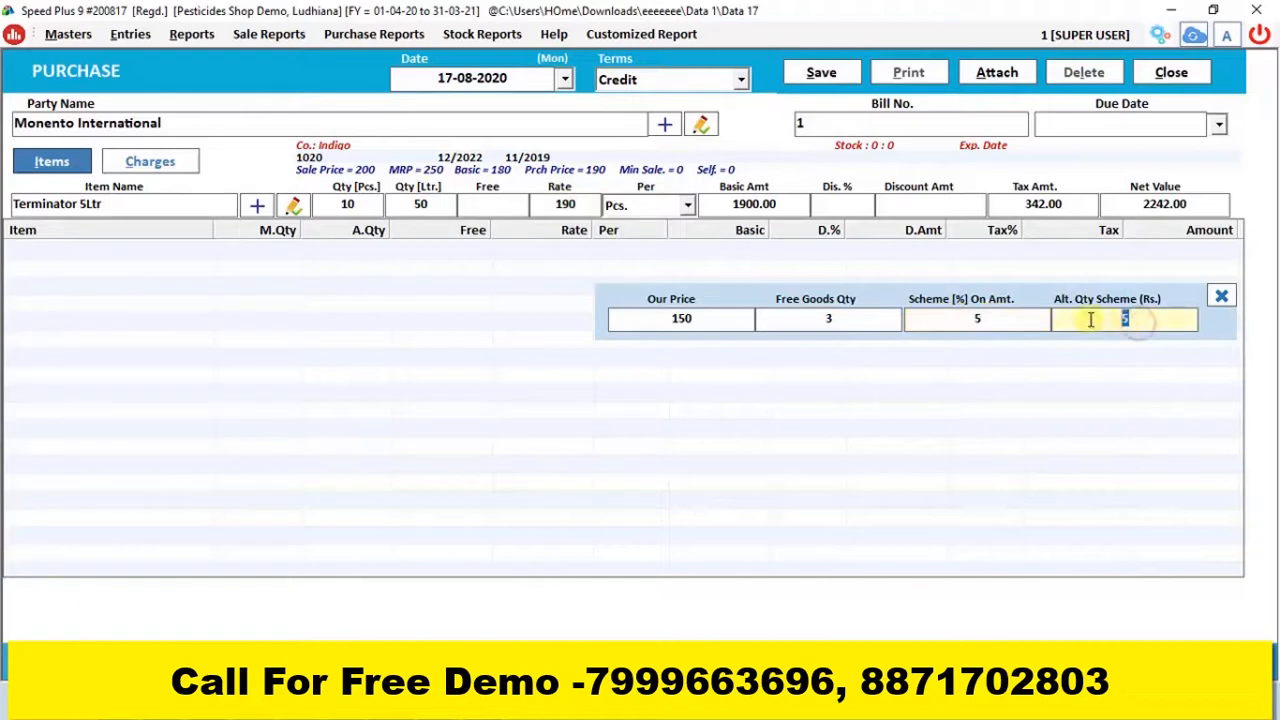
pyautogui.press('Return')
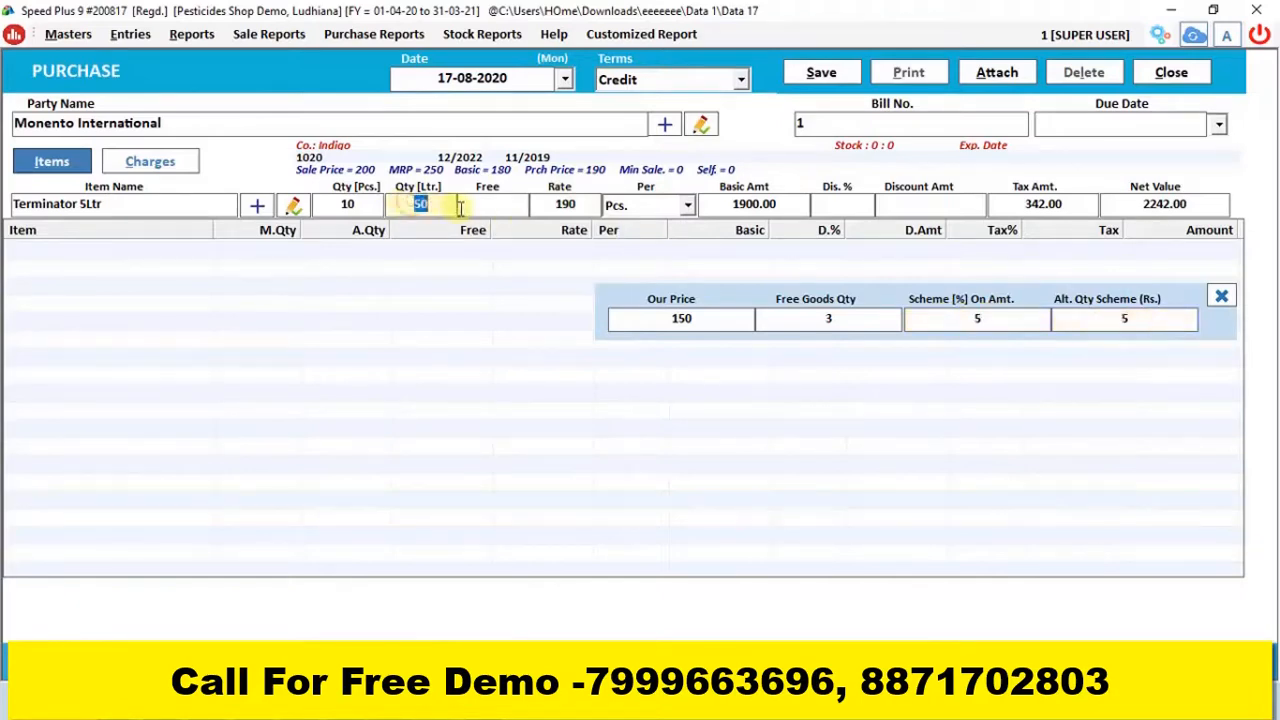
pyautogui.click(1112, 318)
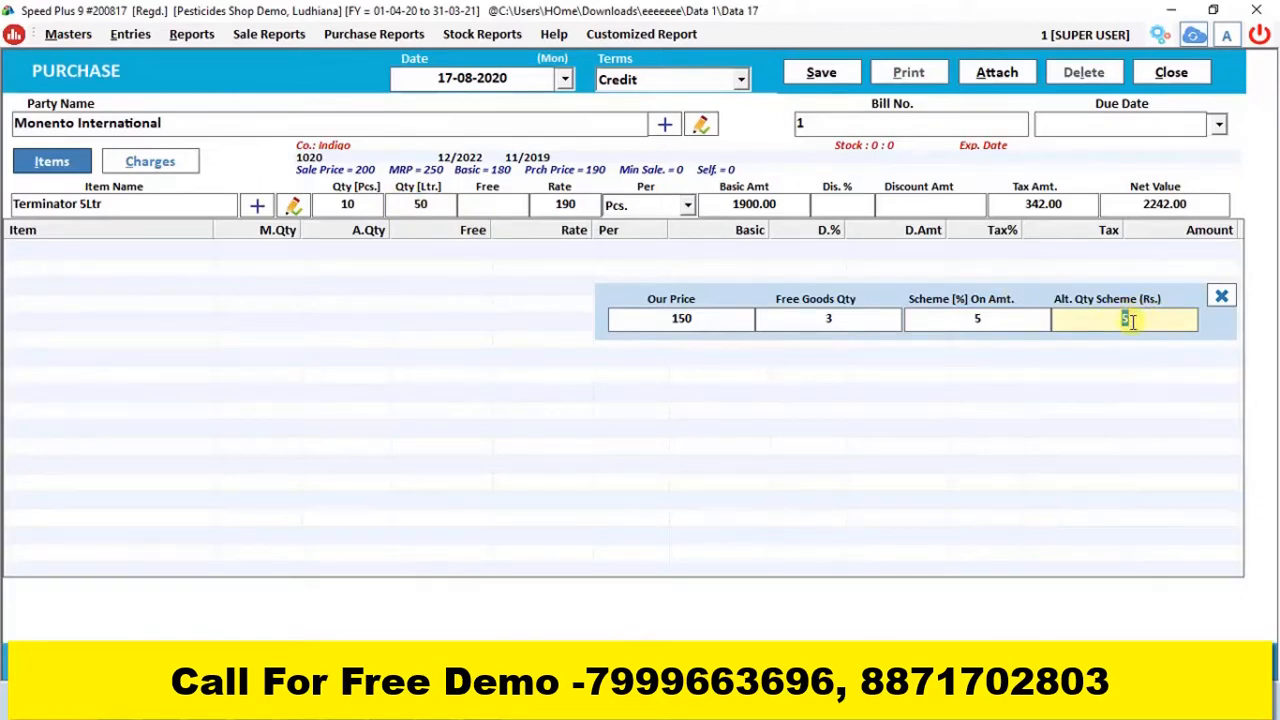
pyautogui.click(712, 318)
pyautogui.click(940, 318)
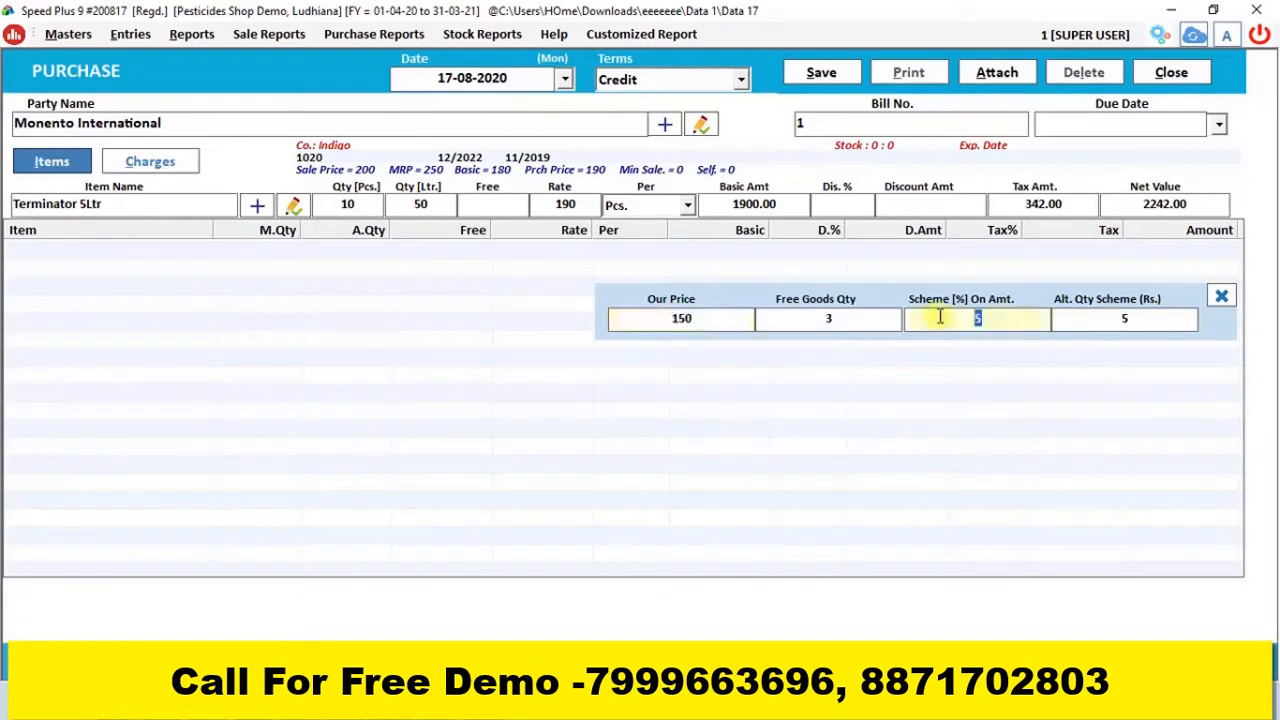
pyautogui.click(1062, 320)
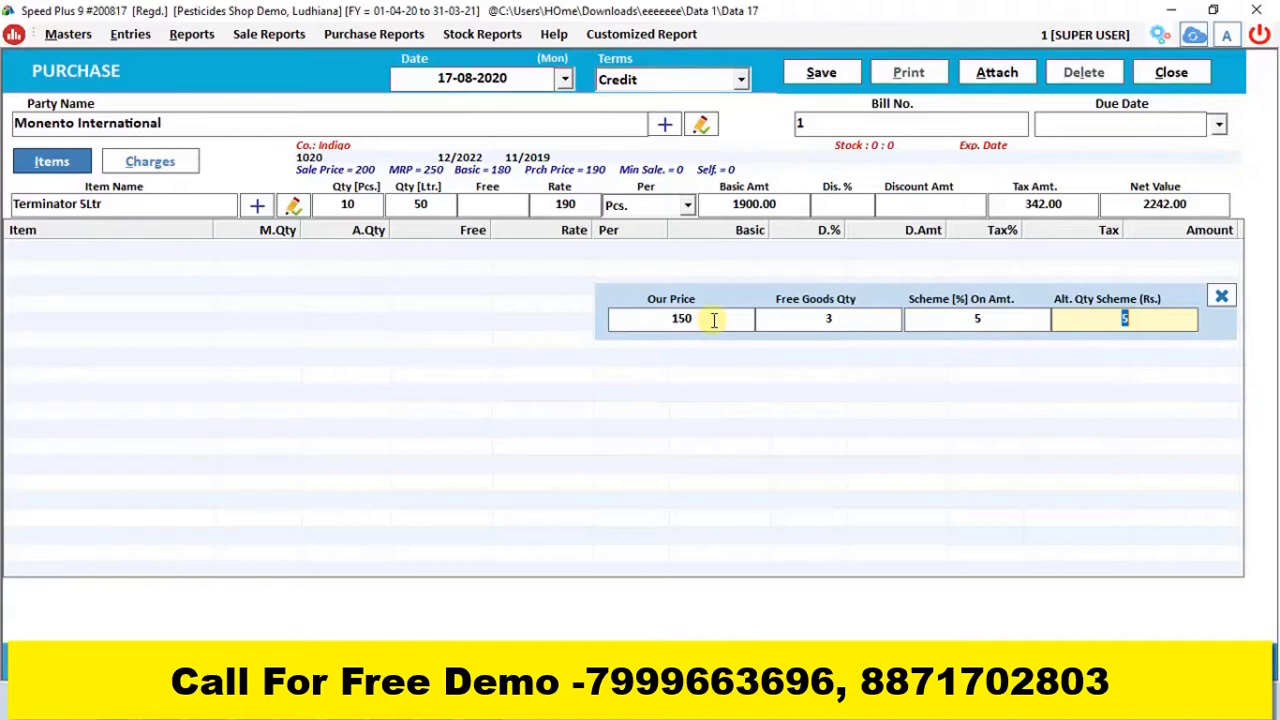
# Accept the scheme details and add the Terminator 5Ltr line to the purchase bill with its discount fields left blank
pyautogui.press('Return')
pyautogui.press('Return')
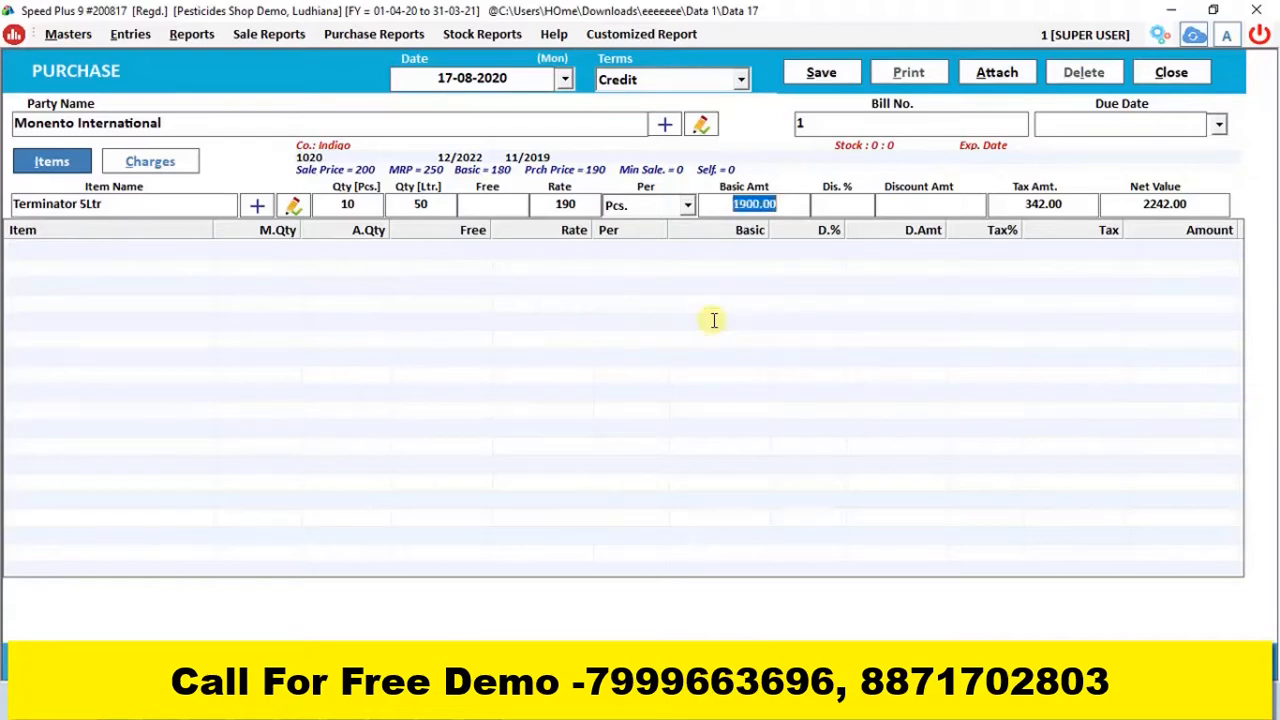
pyautogui.press('Return')
pyautogui.press('Return')
pyautogui.press('Return')
pyautogui.press('Return')
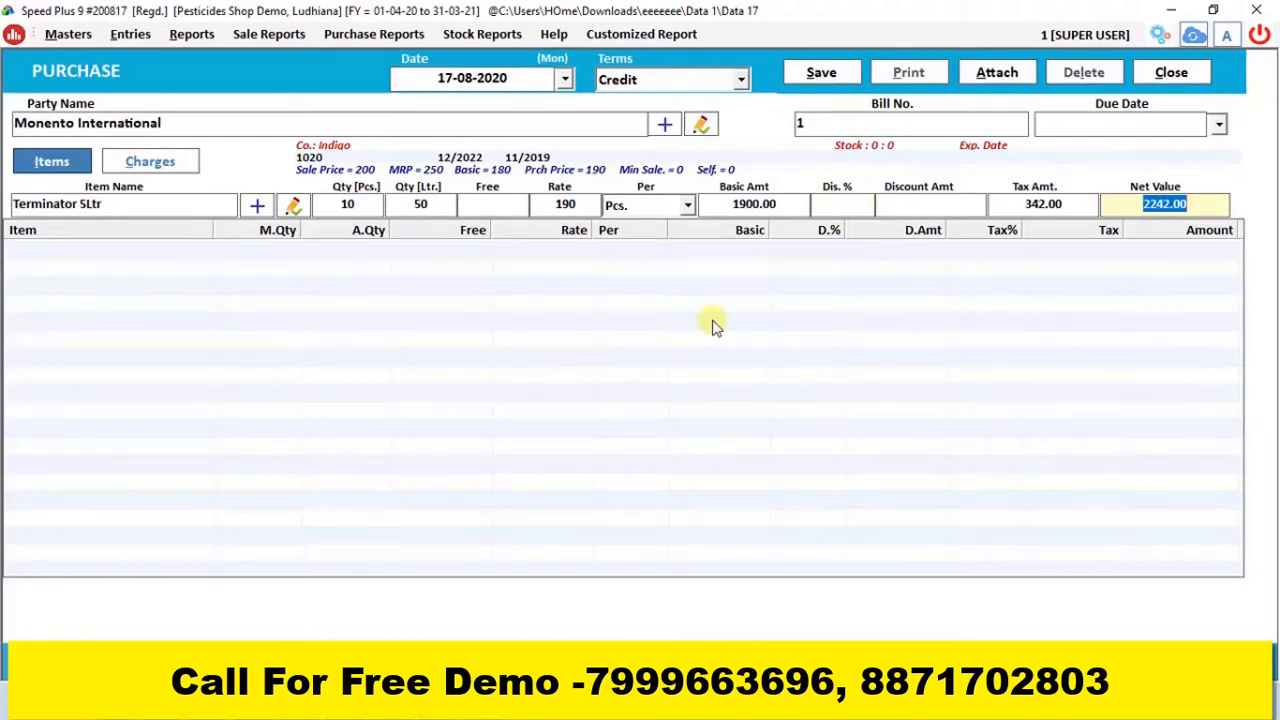
pyautogui.press('Return')
# Save the Monento International purchase entry and close the purchase form
pyautogui.click(824, 73)
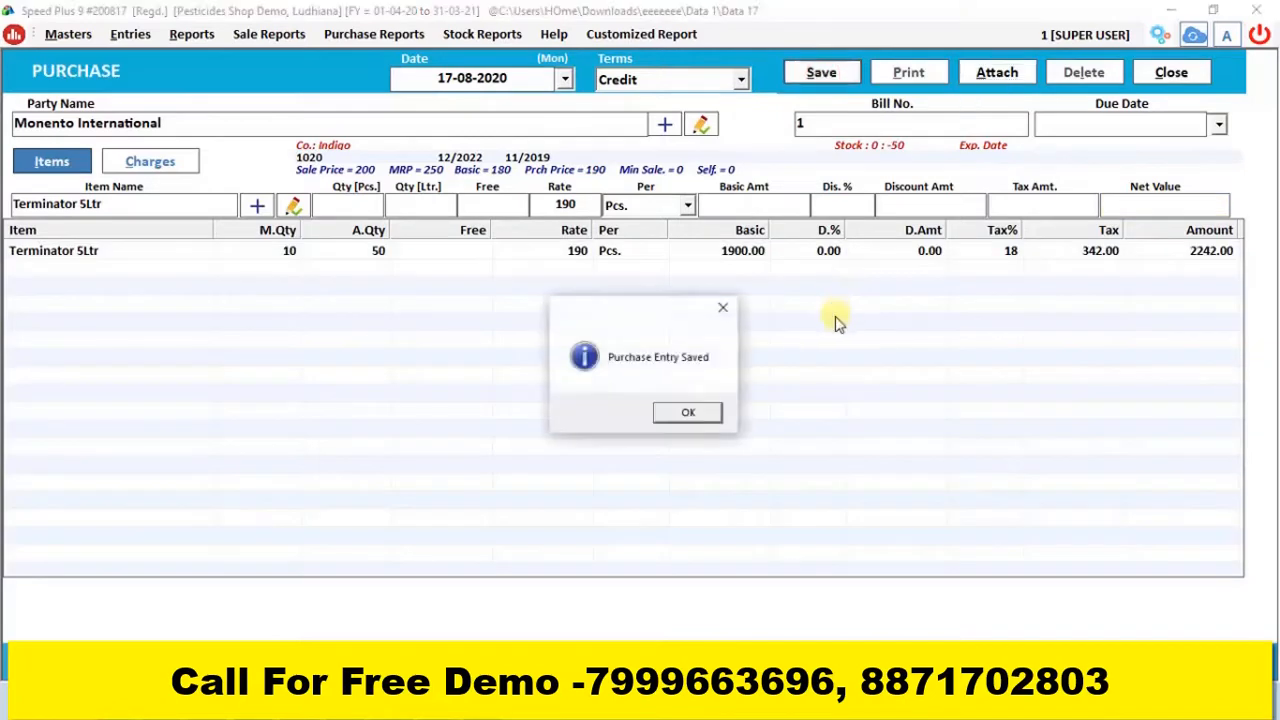
pyautogui.click(690, 411)
pyautogui.click(1173, 74)
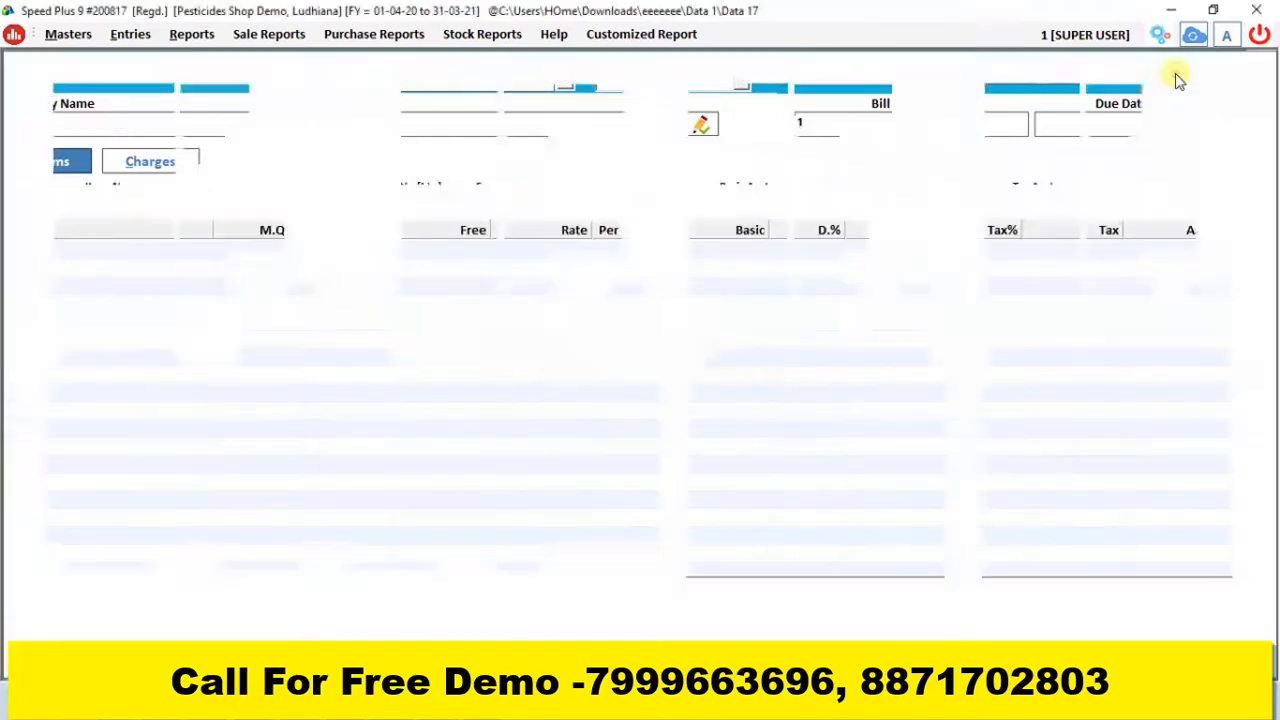
# View the regular ledger of Monento International for 17-08-2020, and close it
pyautogui.click(191, 34)
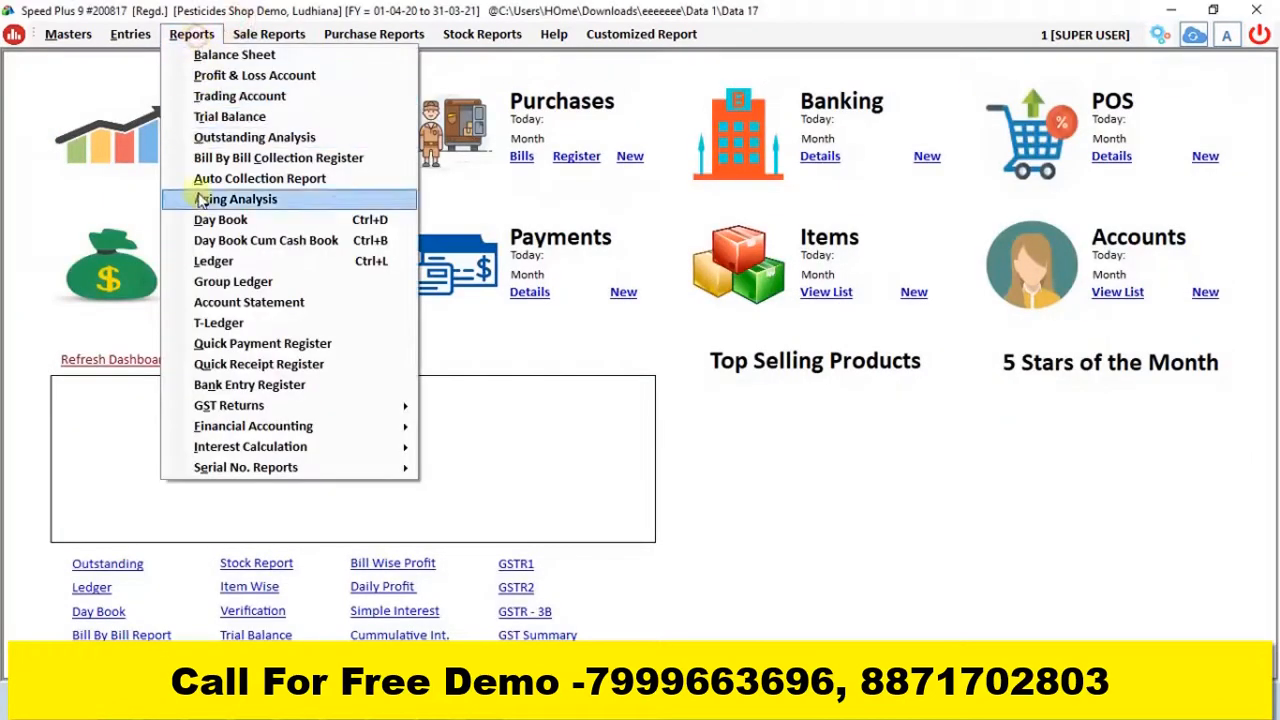
pyautogui.click(215, 260)
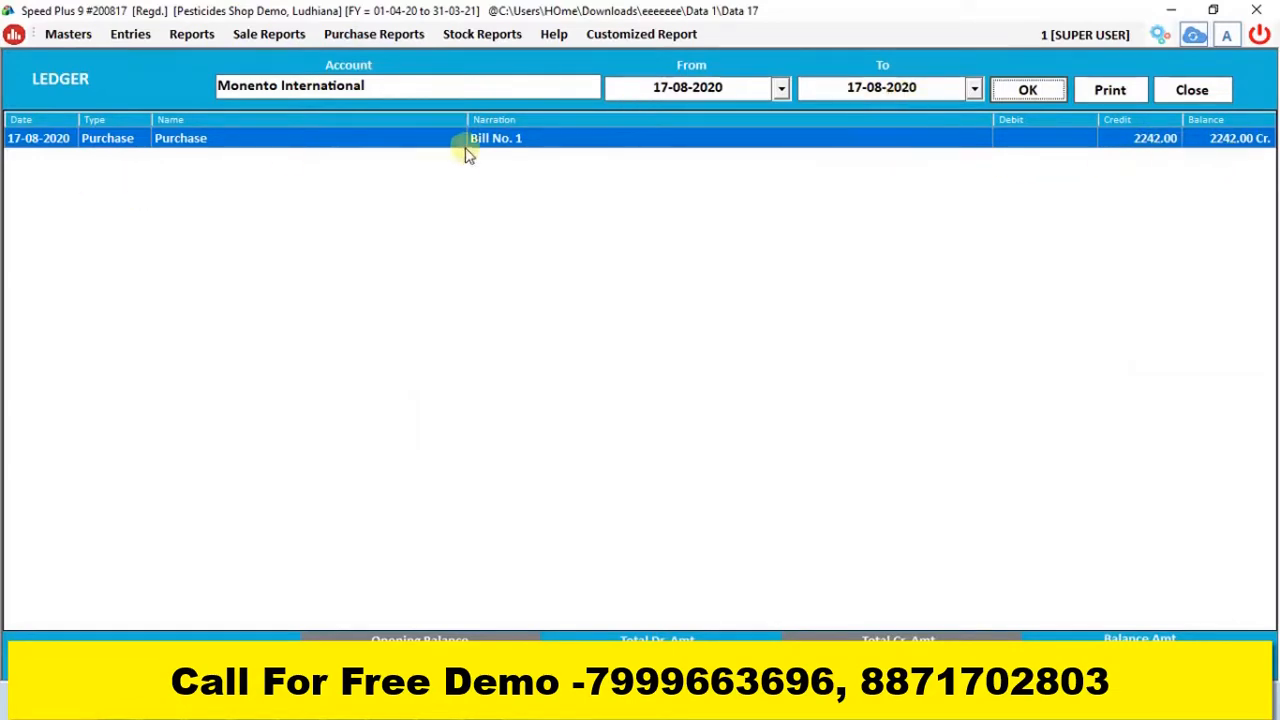
pyautogui.click(1192, 90)
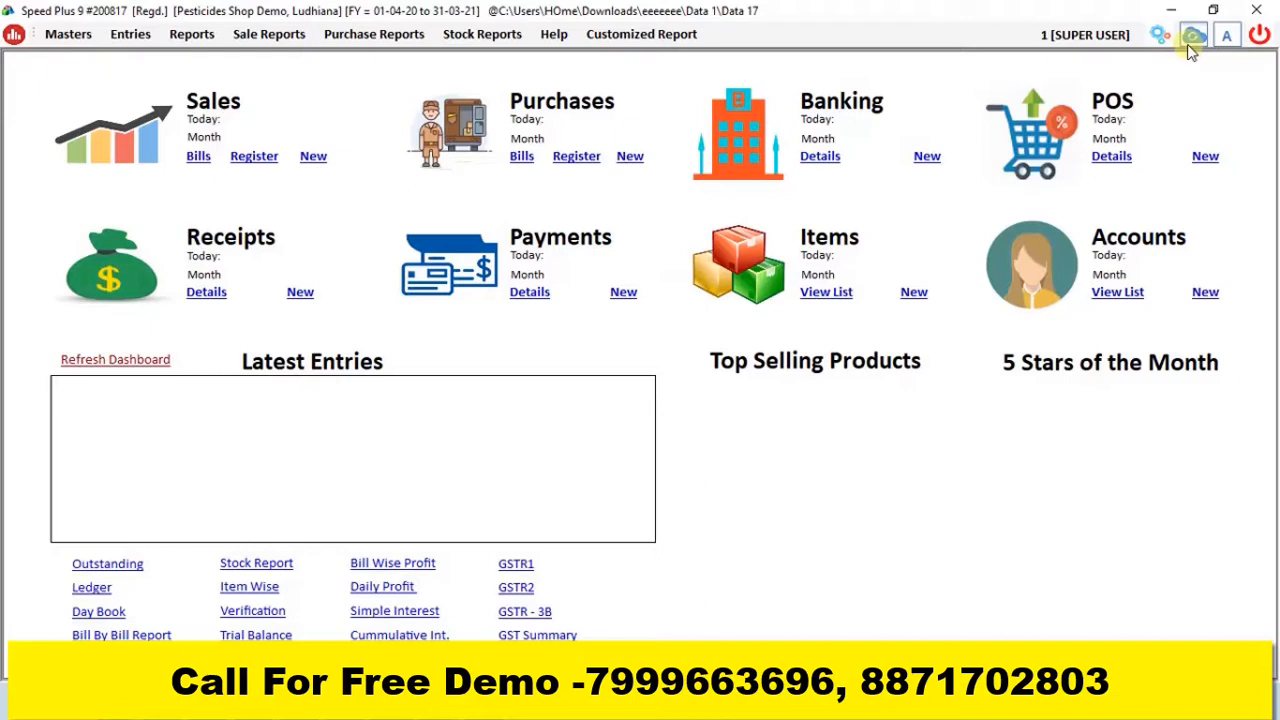
# Show the rate difference Company Ledger of Monento International for 17-08-2020 and select its purchase row
pyautogui.click(171, 42)
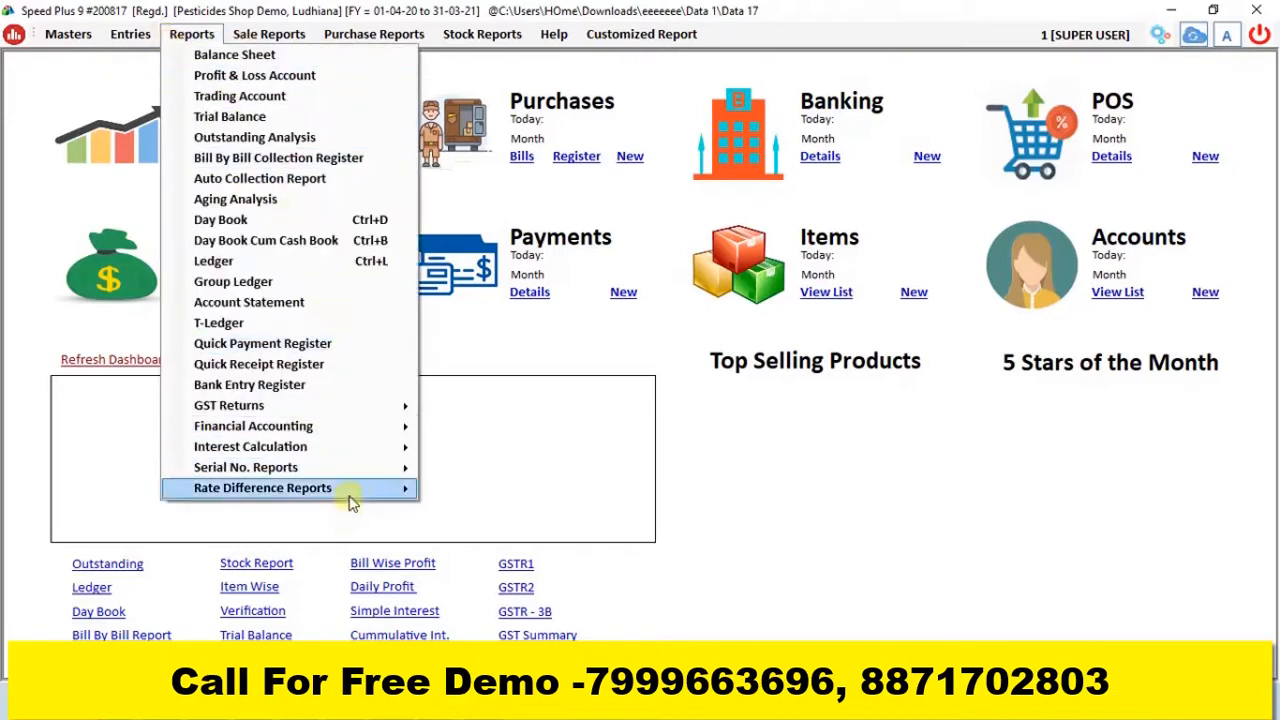
pyautogui.moveTo(349, 491)
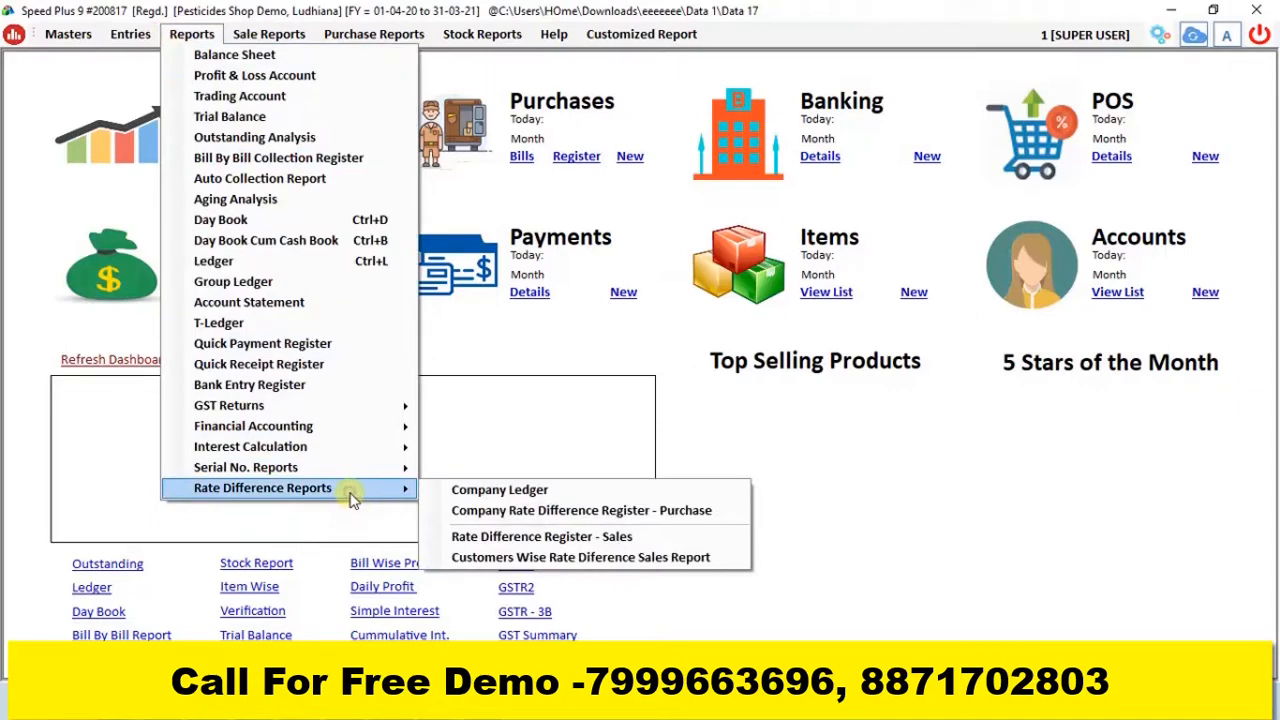
pyautogui.click(524, 491)
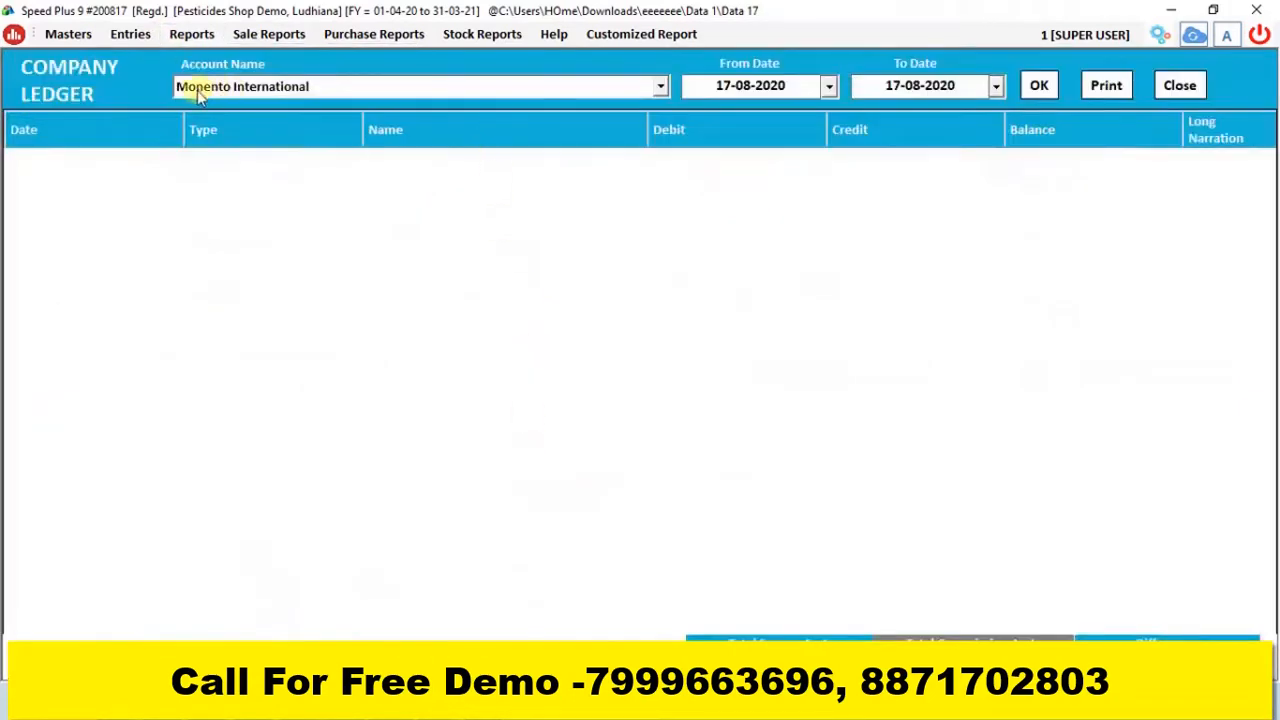
pyautogui.click(437, 94)
pyautogui.click(1037, 85)
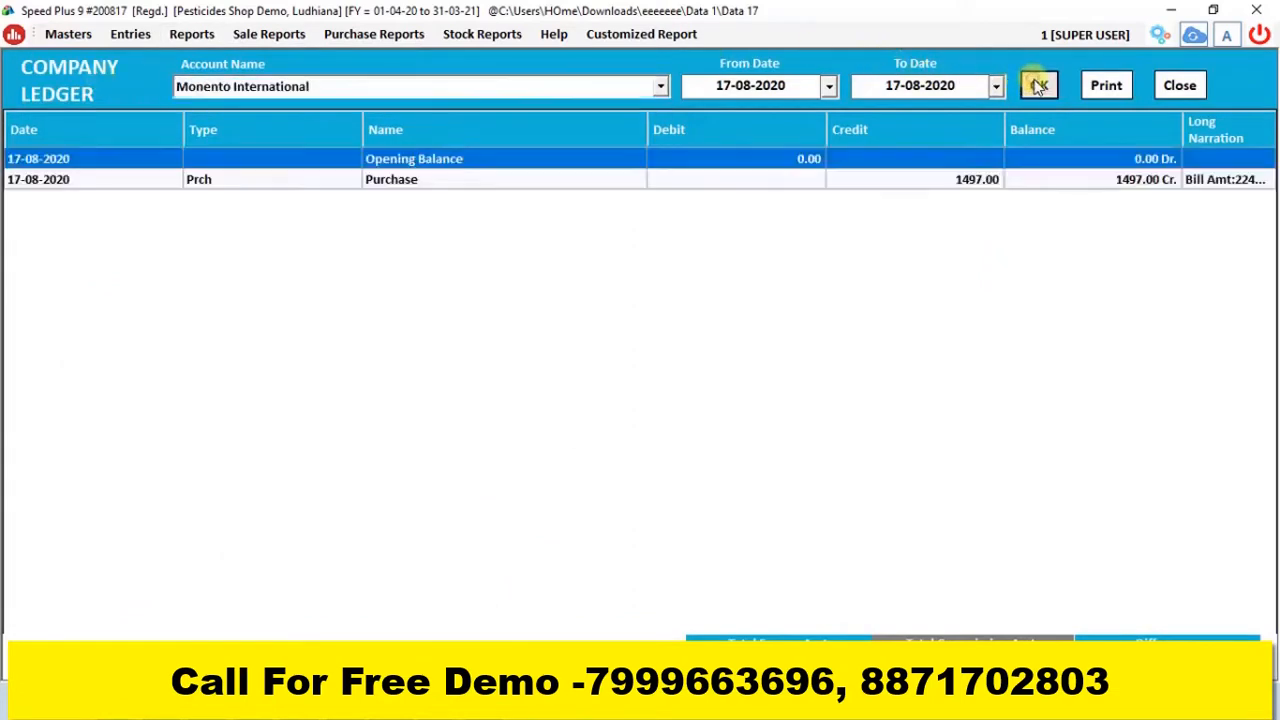
pyautogui.click(163, 183)
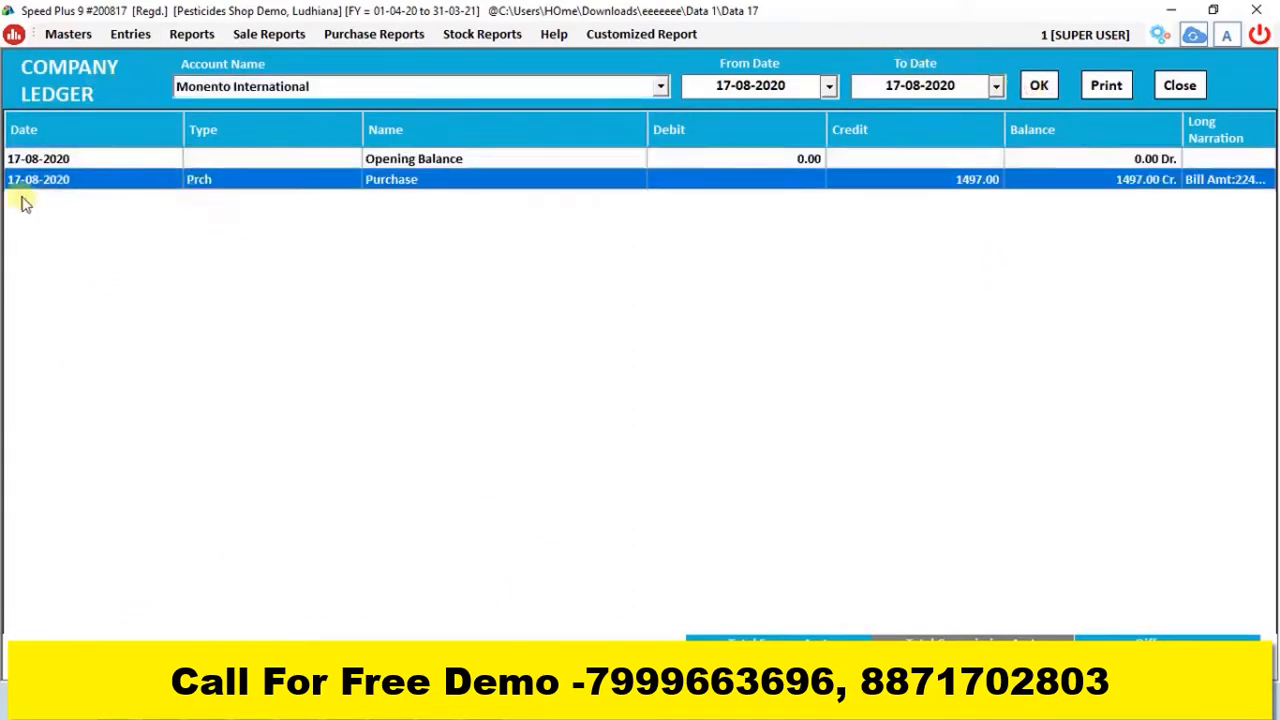